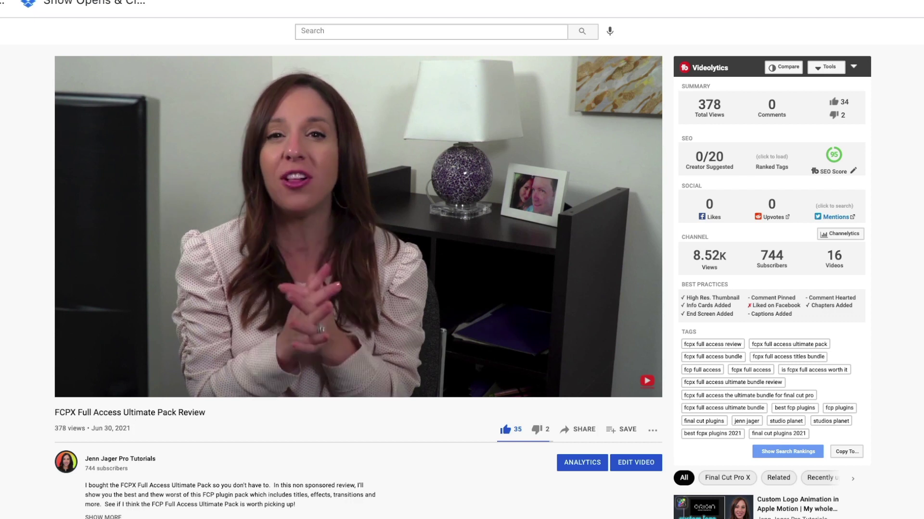
# Navigate from Macintosh HD through Users, the home folder and Movies into Motion Templates.
pyautogui.scroll(-8, 461, 260)
pyautogui.scroll(-6, 461, 260)
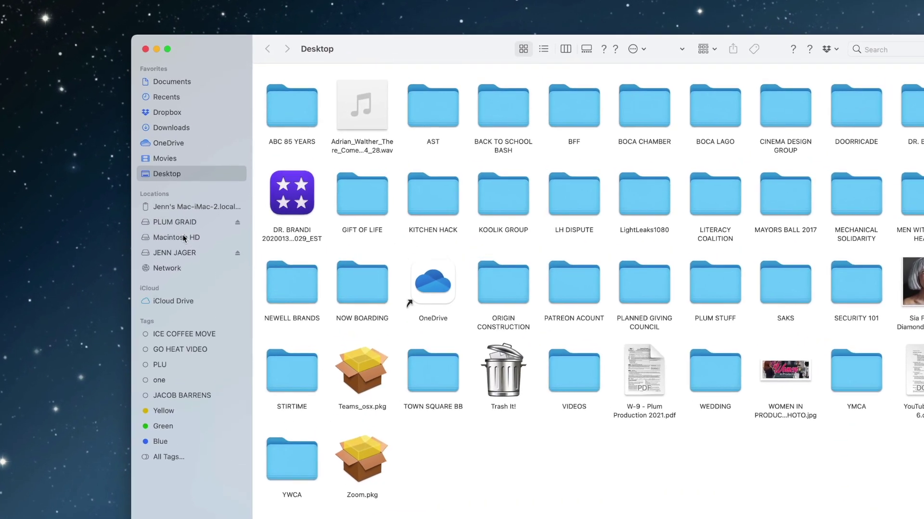
pyautogui.click(189, 170)
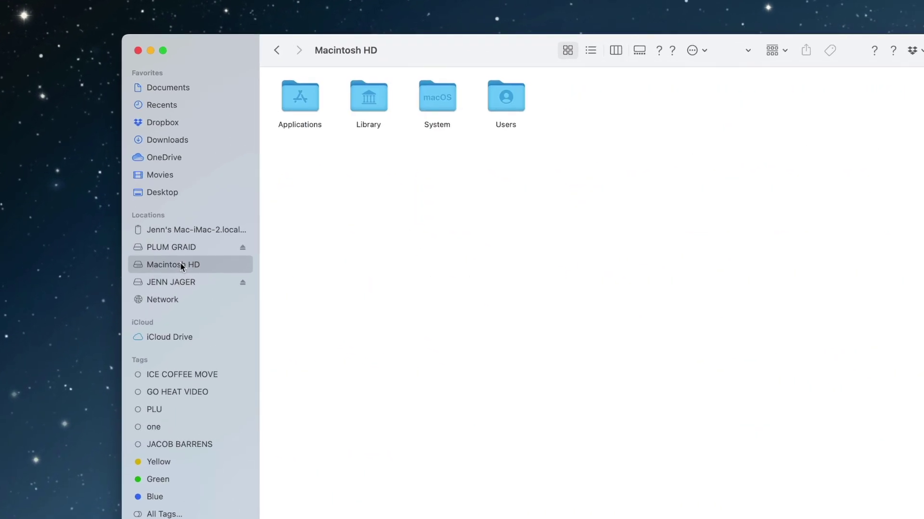
pyautogui.doubleClick(512, 108)
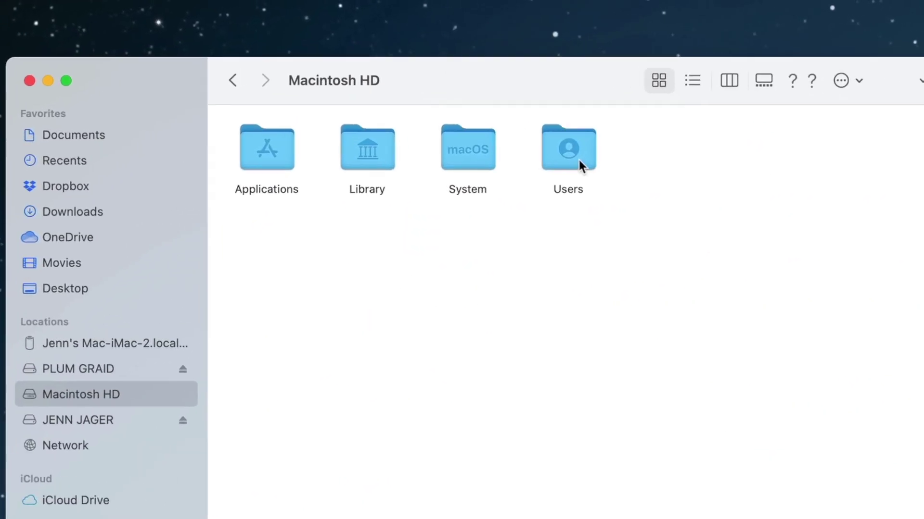
pyautogui.doubleClick(254, 161)
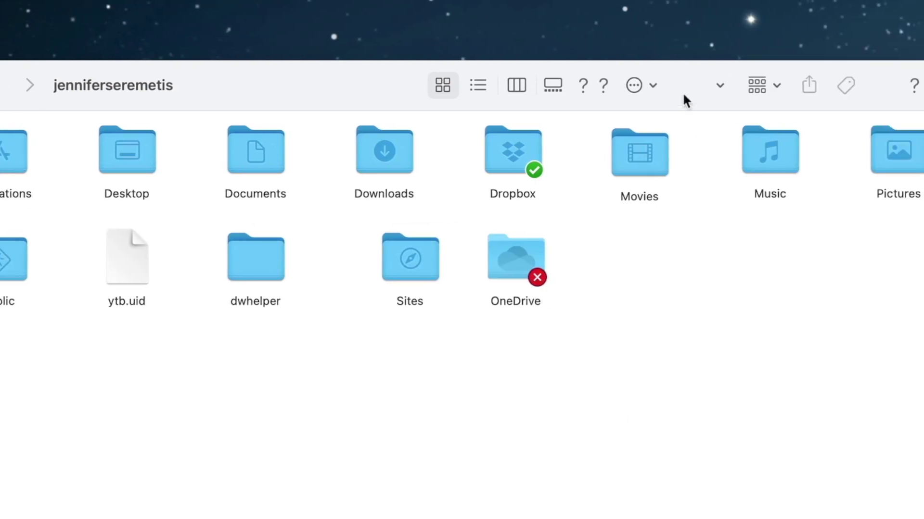
pyautogui.doubleClick(850, 153)
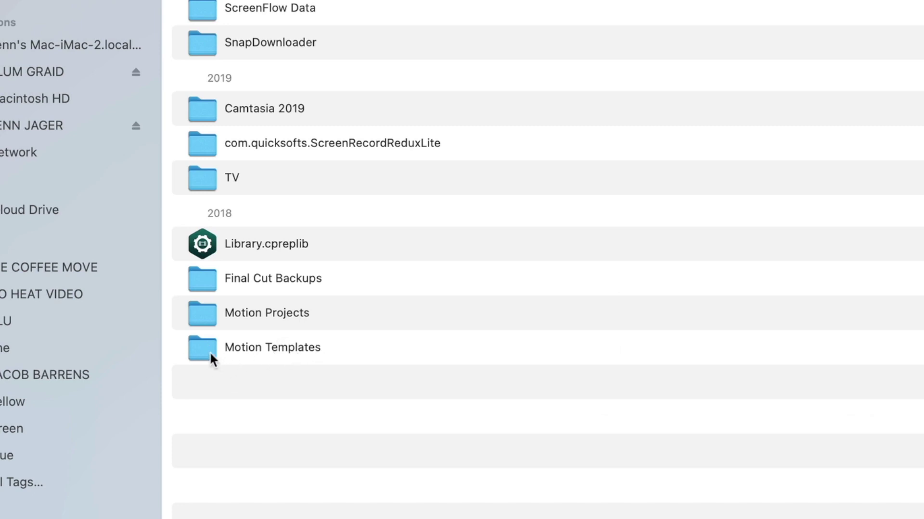
pyautogui.doubleClick(209, 350)
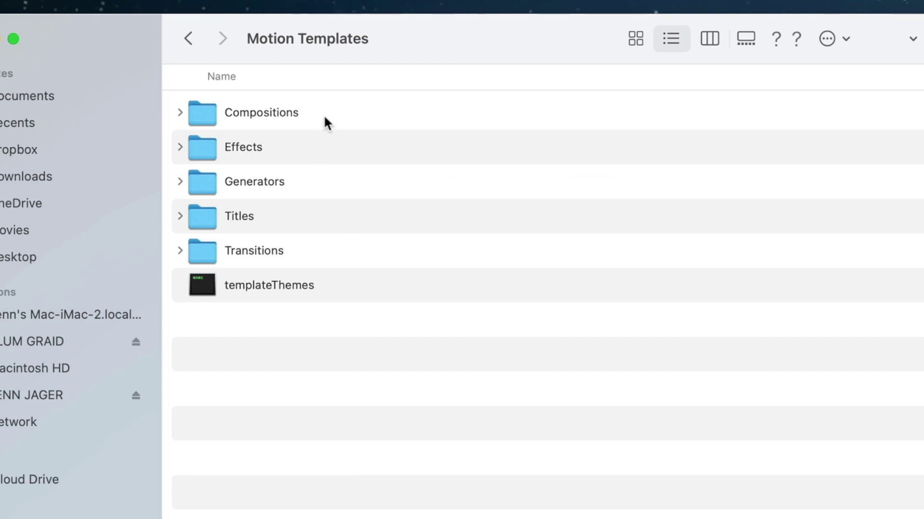
# Review the Effects, Generators, Titles and Transitions folders, then expand Effects.
pyautogui.click(308, 148)
pyautogui.click(297, 194)
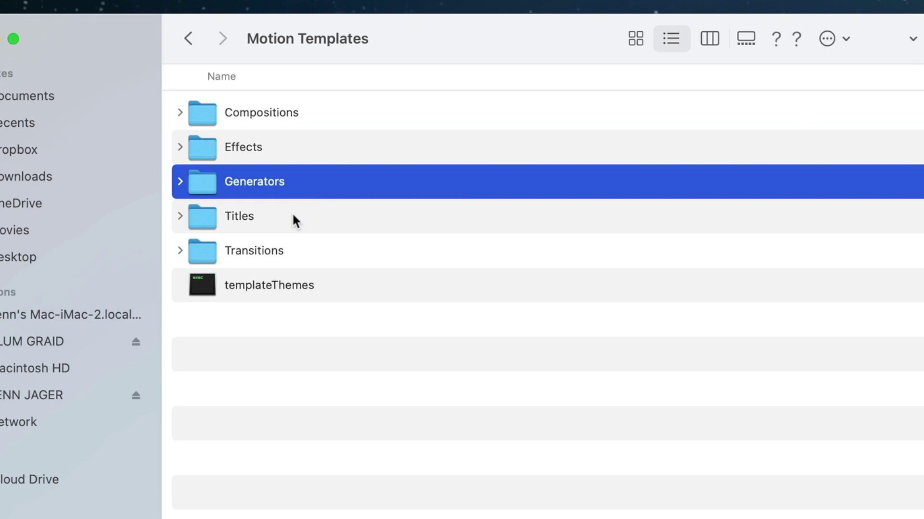
pyautogui.click(292, 217)
pyautogui.click(293, 260)
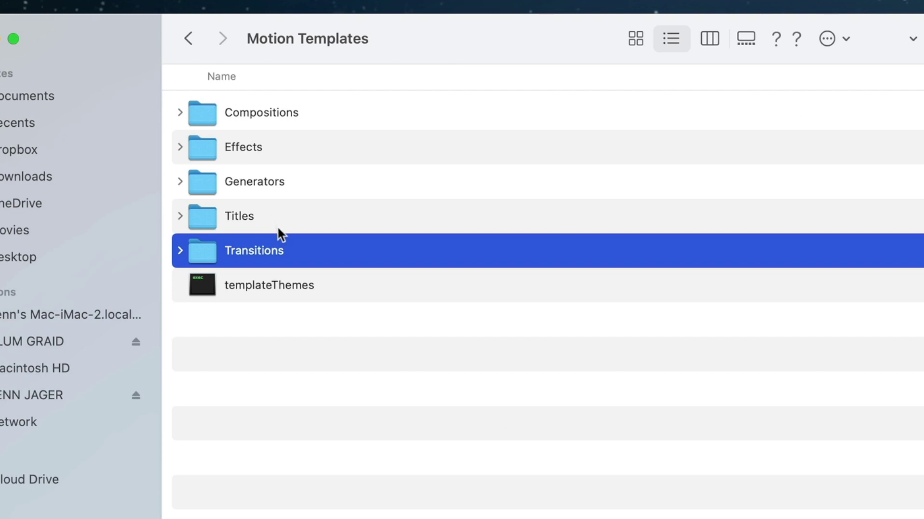
pyautogui.click(180, 147)
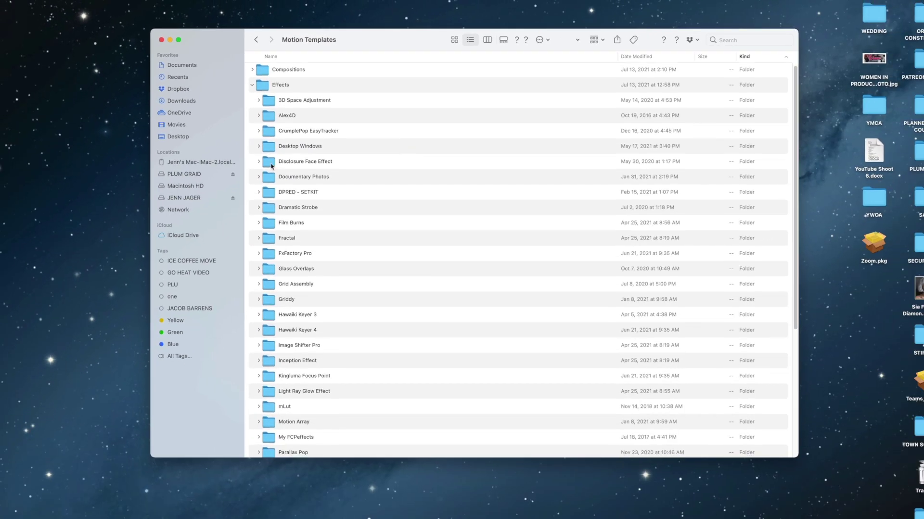
# Select Disclosure Face Effect, Documentary Photos, Inception Effect, Selective Glitch, Fractal, Film Burns and Dramatic Strobe together.
pyautogui.click(272, 167)
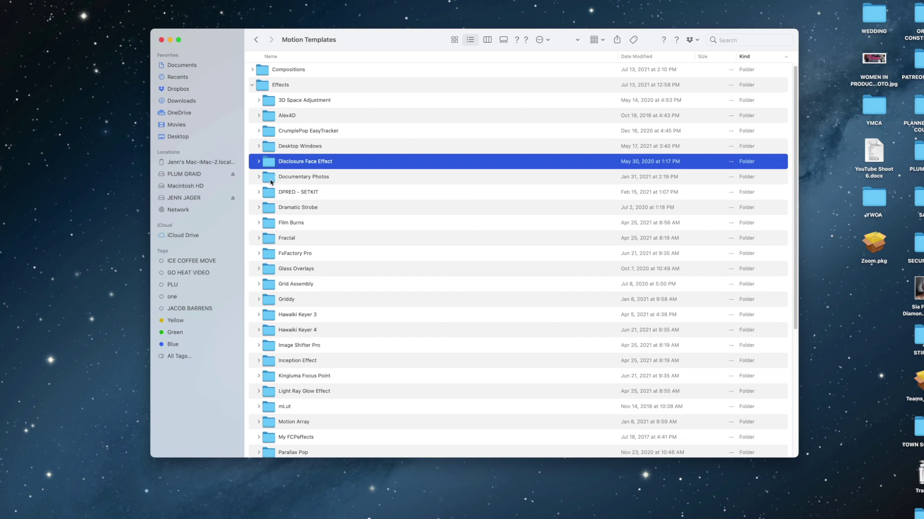
pyautogui.keyDown('shift'); pyautogui.click(271, 177); pyautogui.keyUp('shift')
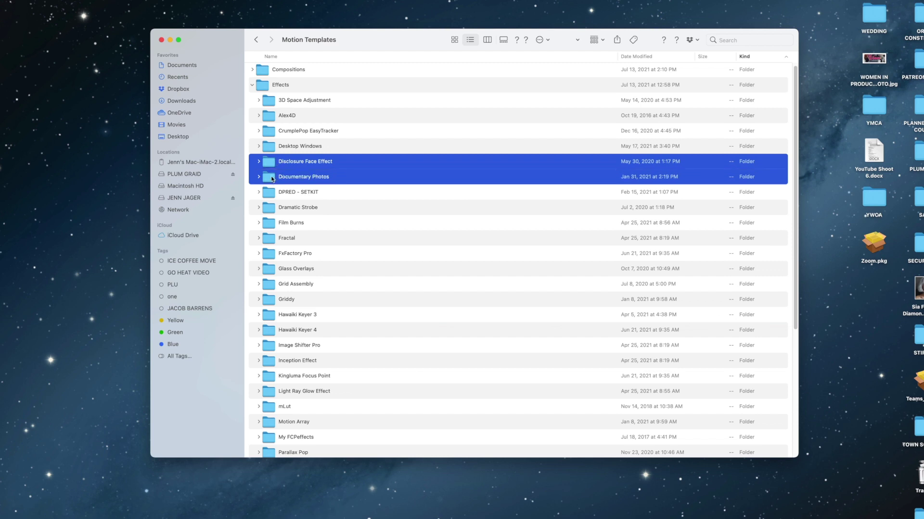
pyautogui.keyDown('super'); pyautogui.click(293, 362); pyautogui.keyUp('super')
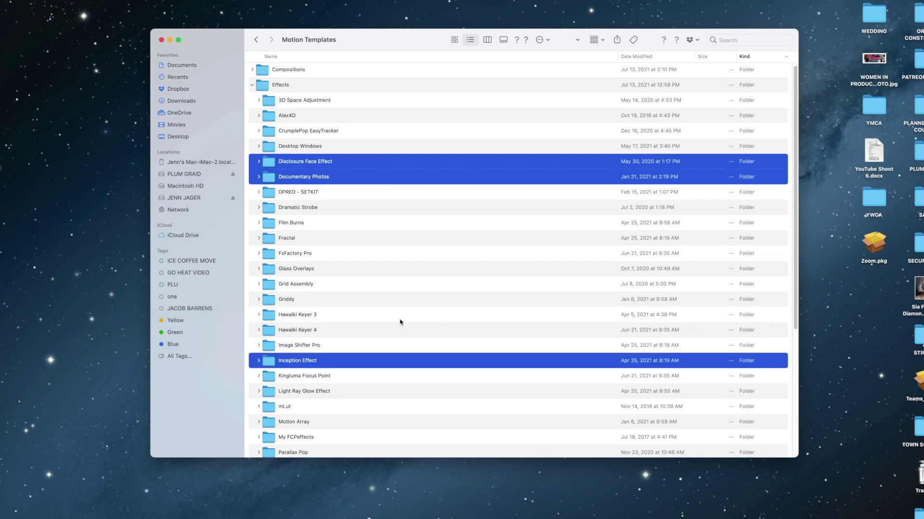
pyautogui.scroll(-6, 400, 322)
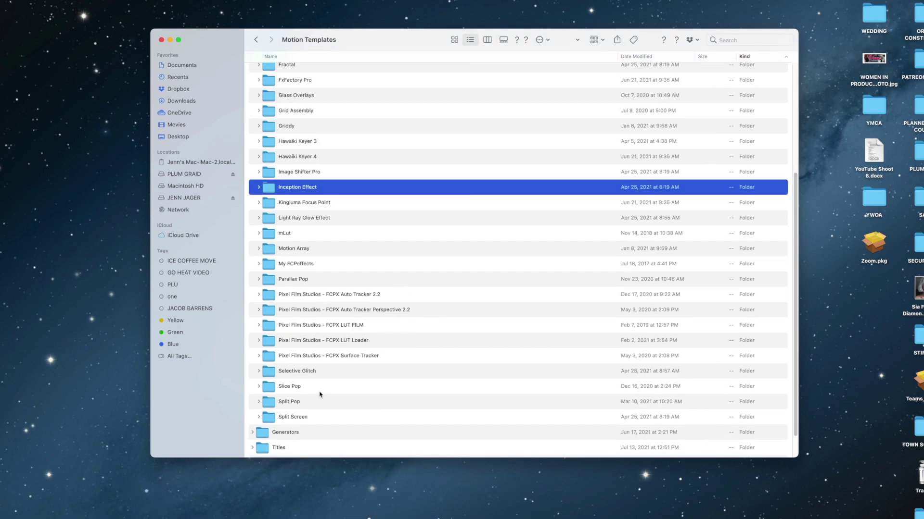
pyautogui.keyDown('super'); pyautogui.click(303, 374); pyautogui.keyUp('super')
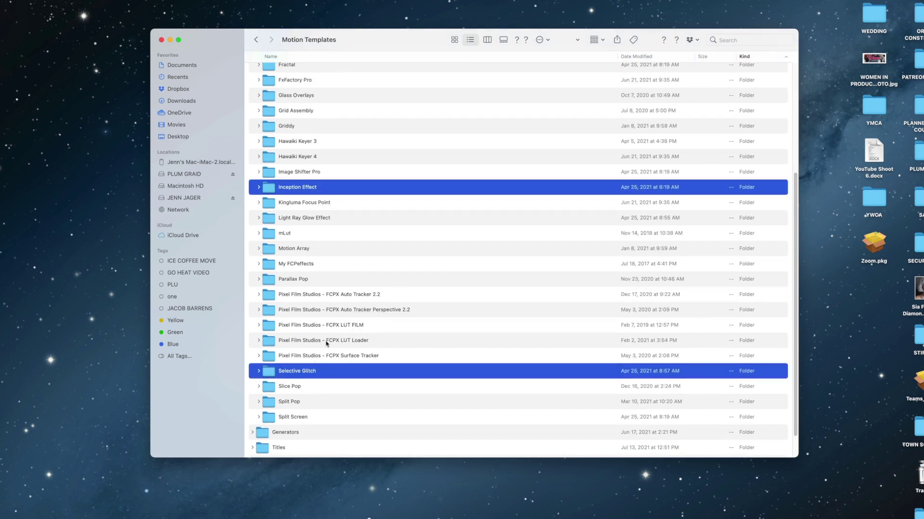
pyautogui.scroll(4, 327, 344)
pyautogui.scroll(1, 329, 265)
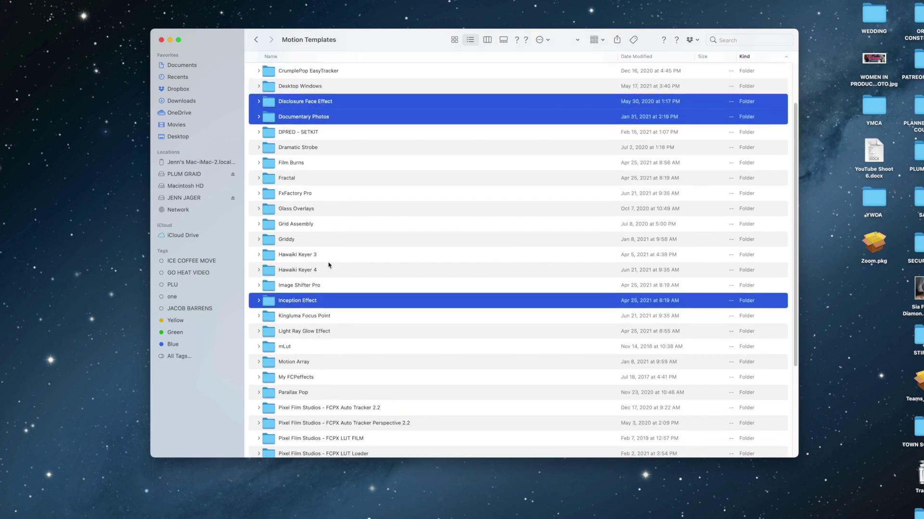
pyautogui.scroll(1, 328, 250)
pyautogui.keyDown('super'); pyautogui.click(314, 190); pyautogui.keyUp('super')
pyautogui.keyDown('super'); pyautogui.click(315, 176); pyautogui.keyUp('super')
pyautogui.keyDown('super'); pyautogui.click(317, 161); pyautogui.keyUp('super')
pyautogui.scroll(3, 318, 183)
# Move the seven selected effect folders to the Trash.
pyautogui.rightClick(302, 167)
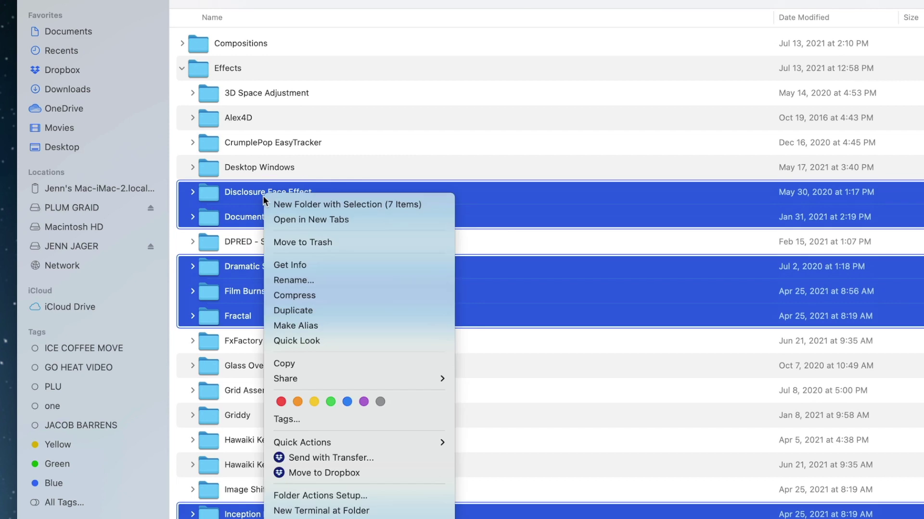
pyautogui.press('Escape')
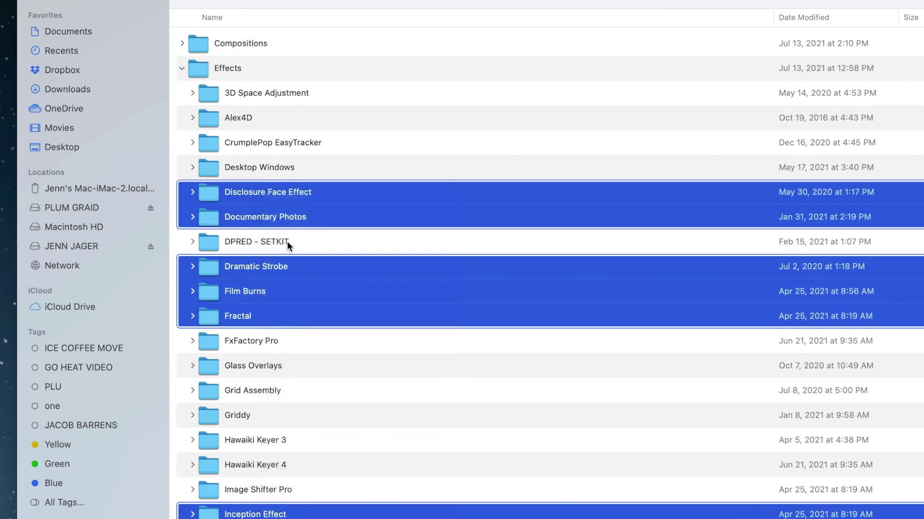
pyautogui.press('Down')
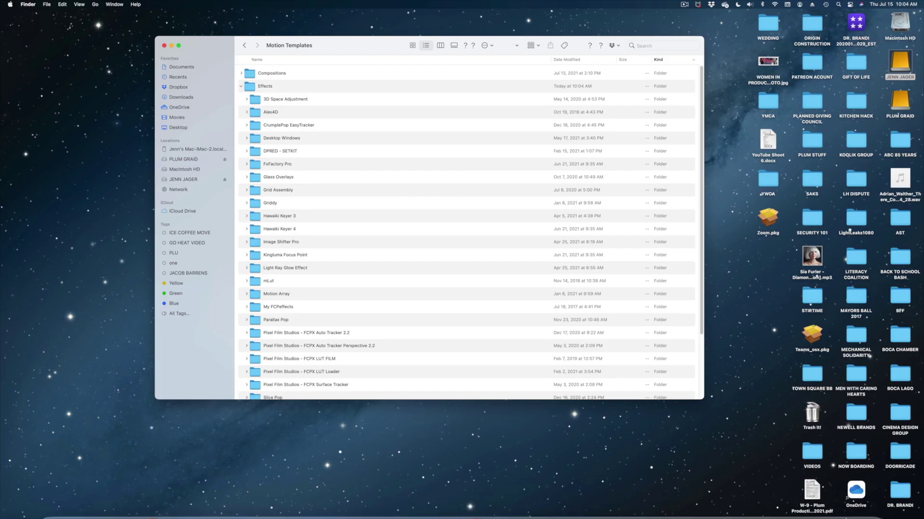
# Empty the Trash from the Dock and confirm permanent erasure.
pyautogui.rightClick(862, 496)
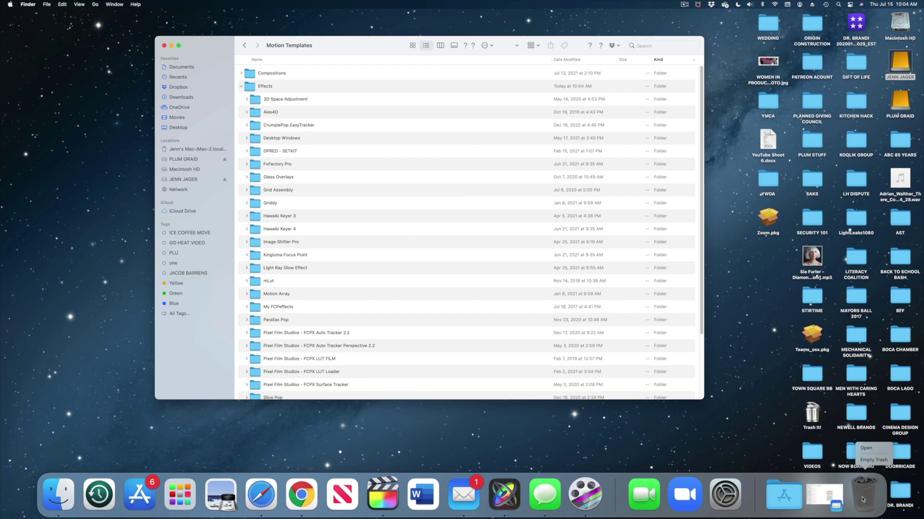
pyautogui.click(874, 460)
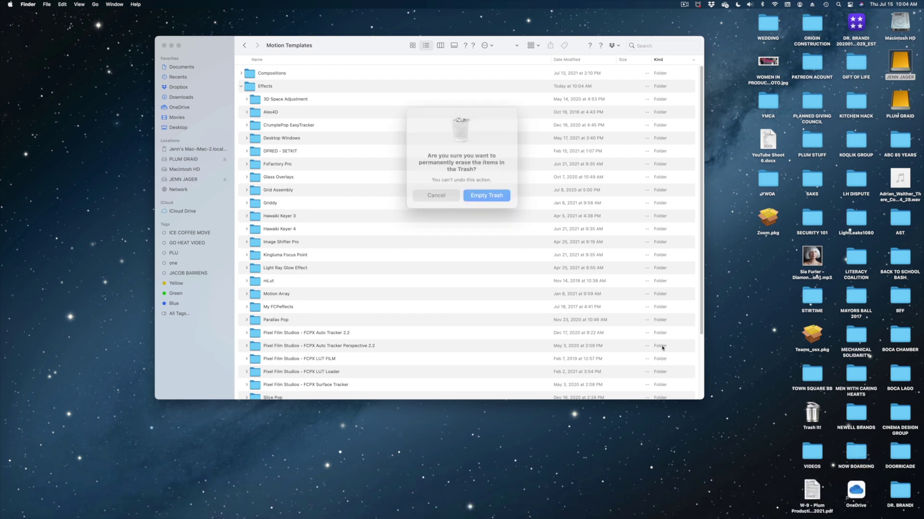
pyautogui.click(499, 195)
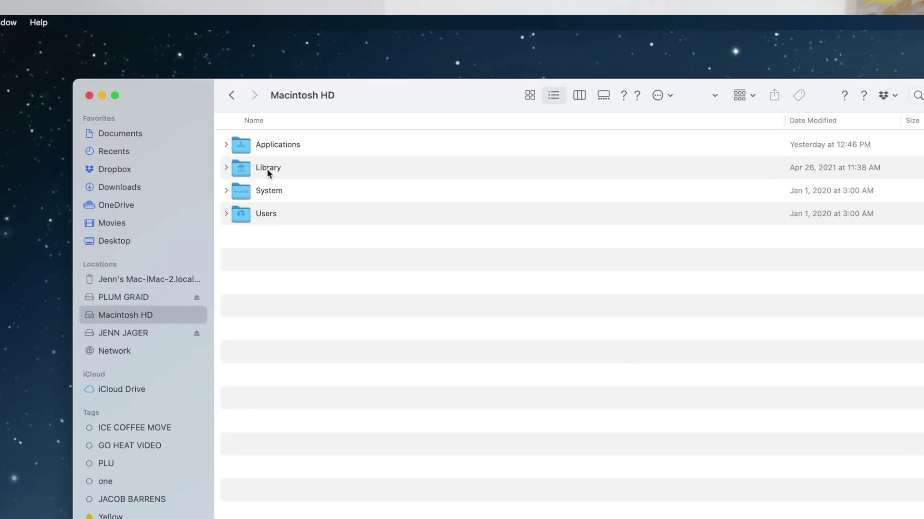
# Open Library > Plug-Ins > FxPlug to see NeatVideo.fxplug, mPuppet and other plug-ins.
pyautogui.click(269, 153)
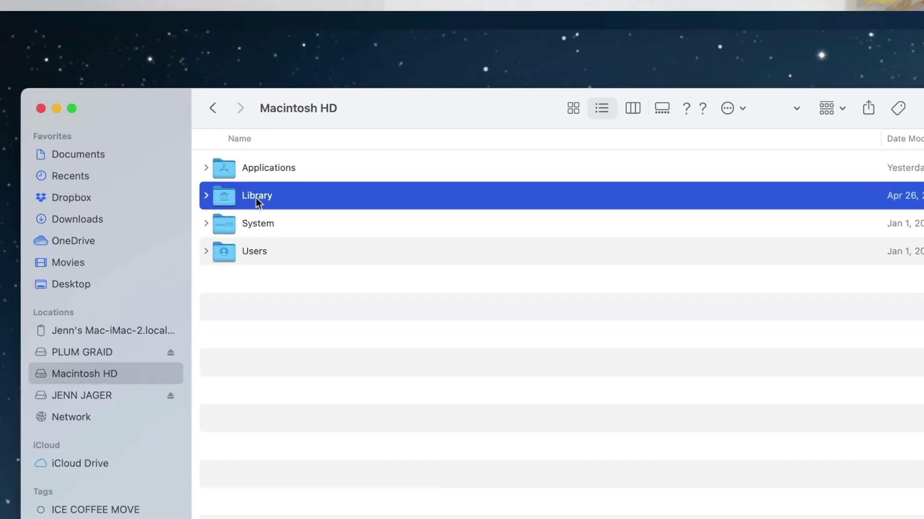
pyautogui.doubleClick(203, 201)
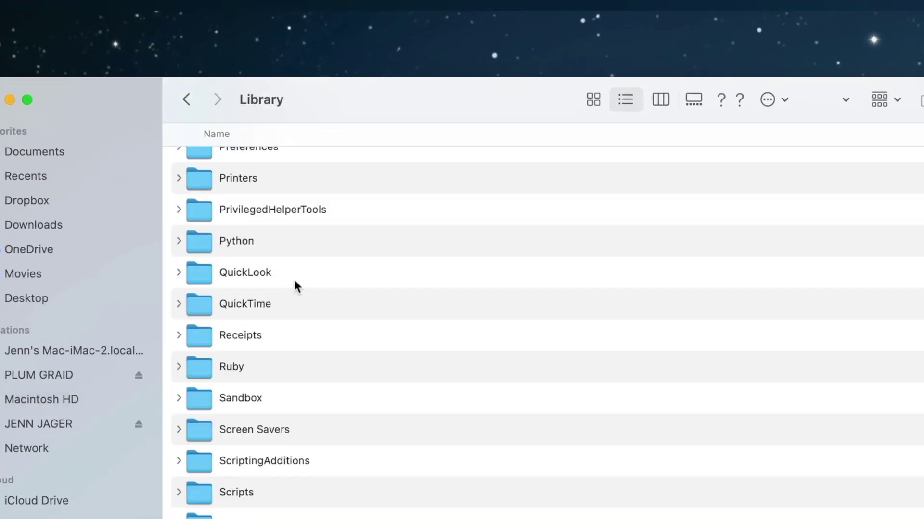
pyautogui.scroll(3, 279, 261)
pyautogui.doubleClick(274, 179)
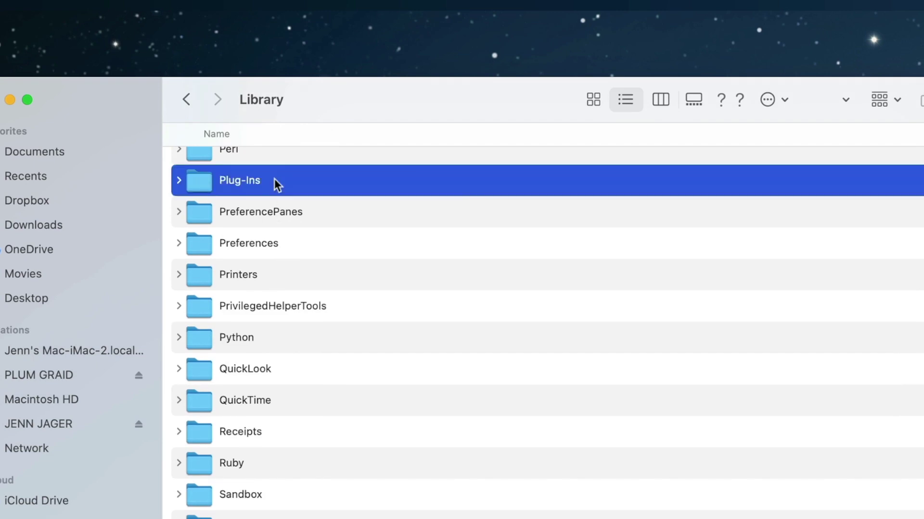
pyautogui.doubleClick(227, 169)
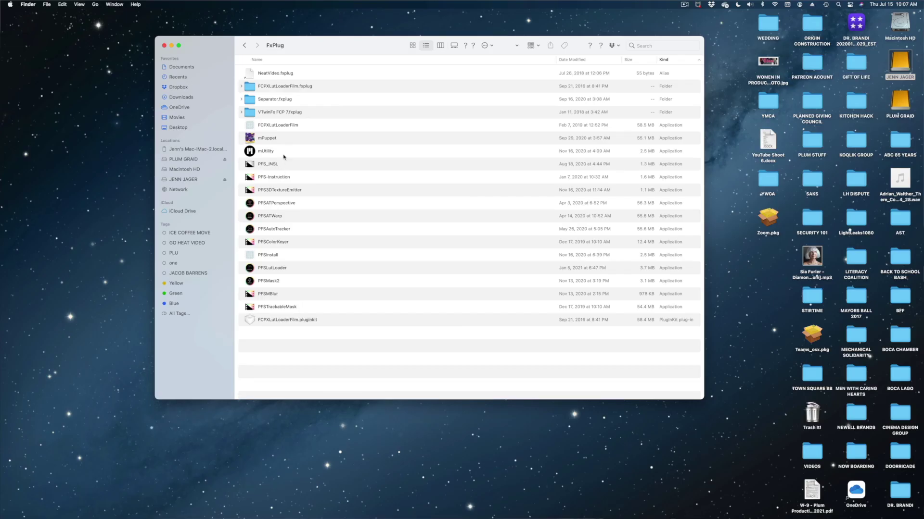
# Browse C2 Lock & Load, DriveX, Luminous and SliceX effects in Final Cut Pro, then return to Finder's Macintosh HD.
pyautogui.click(383, 493)
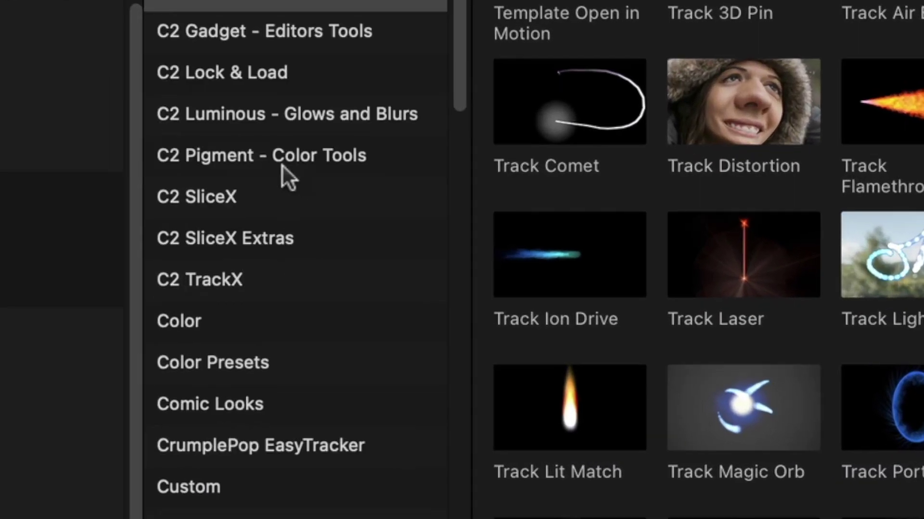
pyautogui.click(249, 81)
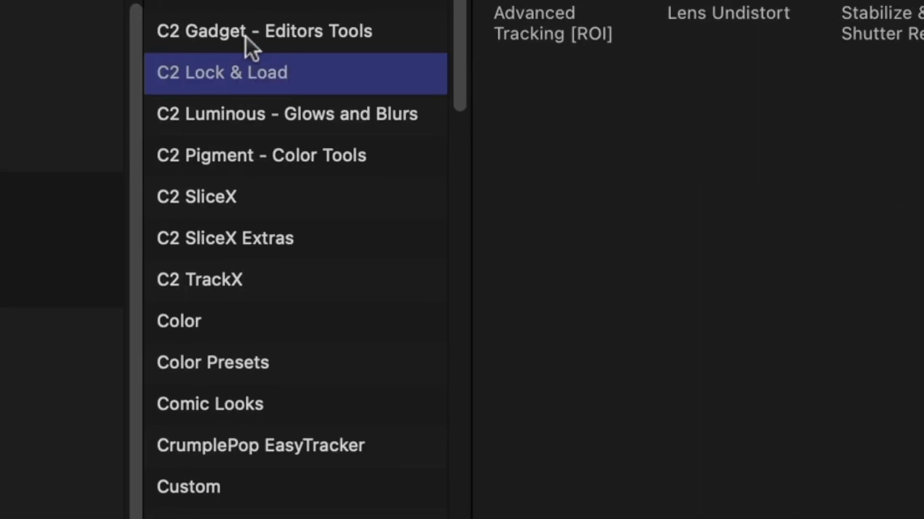
pyautogui.click(243, 6)
pyautogui.click(202, 115)
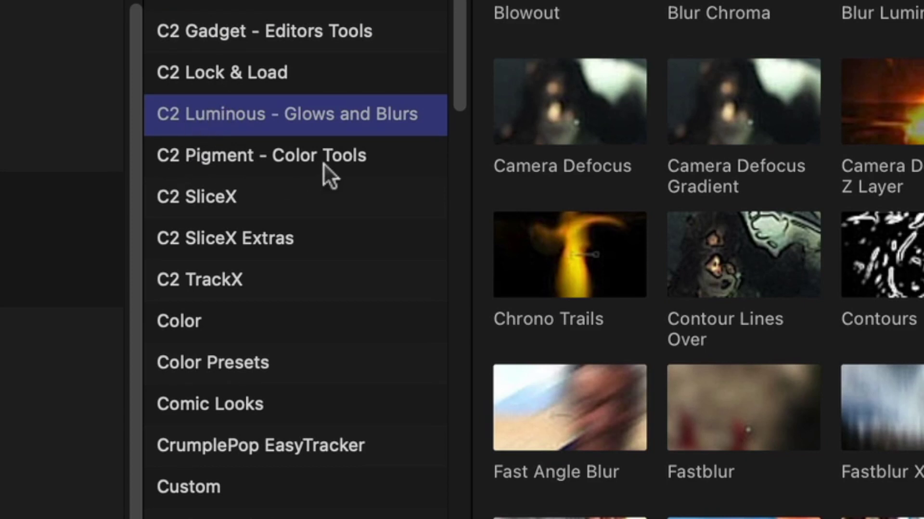
pyautogui.click(269, 196)
pyautogui.click(263, 195)
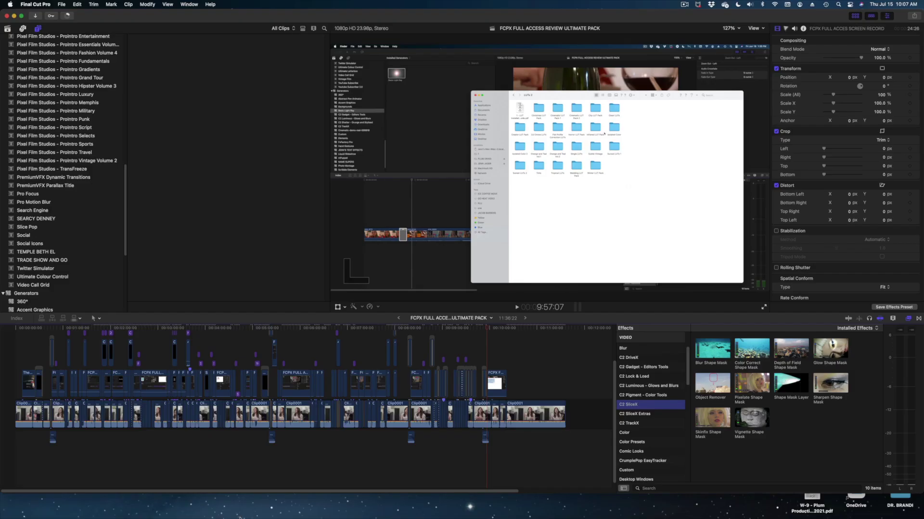
pyautogui.click(57, 505)
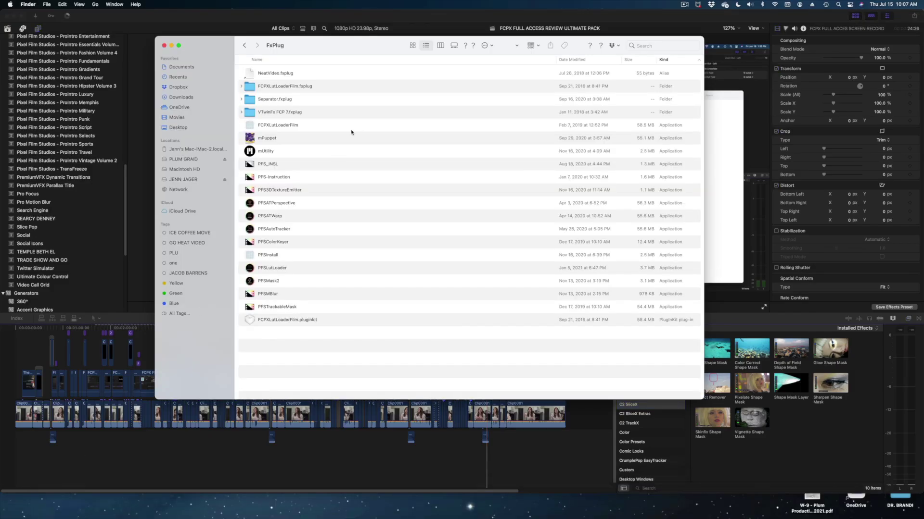
pyautogui.click(196, 171)
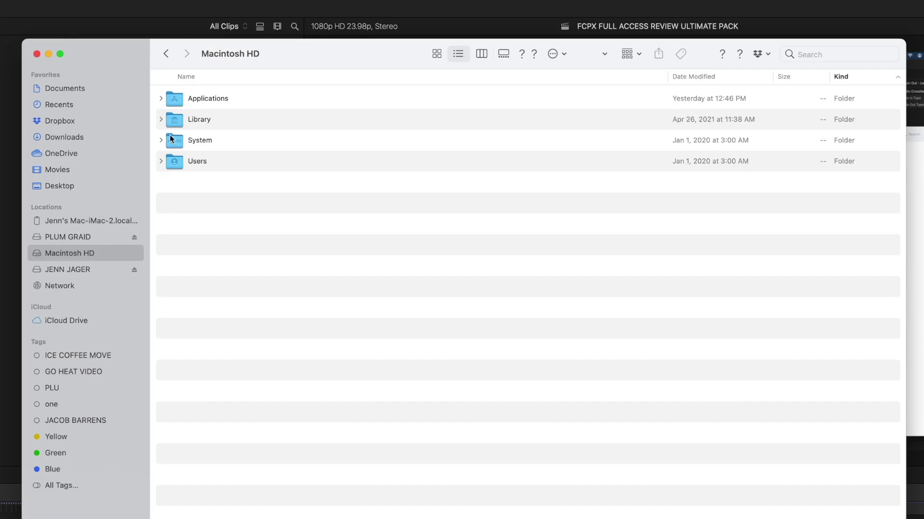
# Open Library > Application Support > Final Cut Pro > Templates > Transitions.
pyautogui.doubleClick(174, 124)
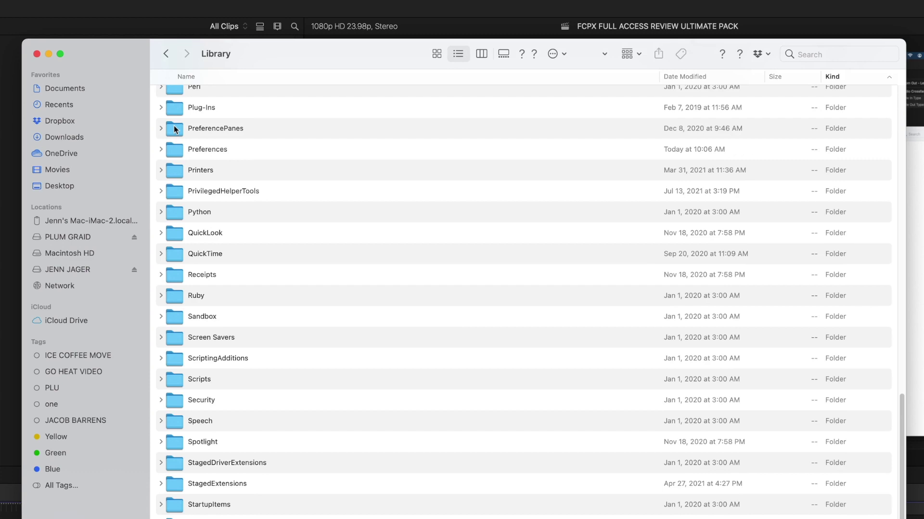
pyautogui.scroll(10, 174, 192)
pyautogui.doubleClick(209, 120)
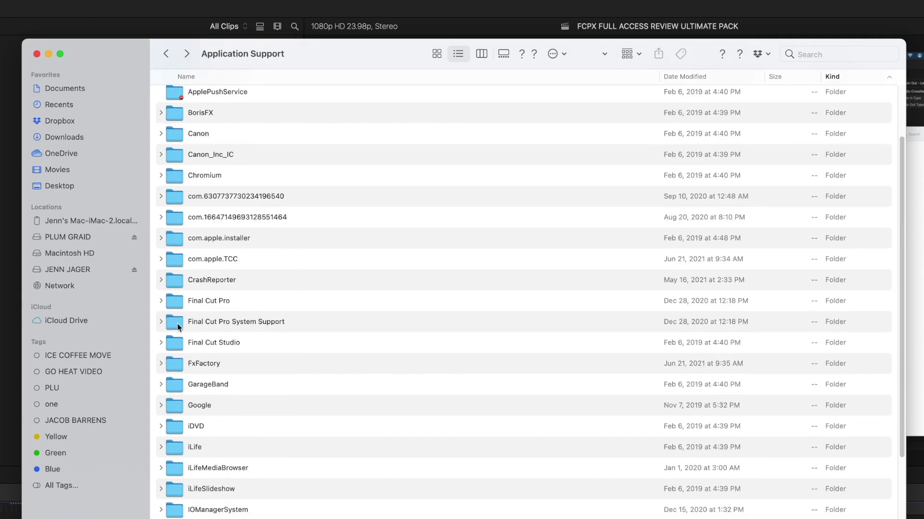
pyautogui.doubleClick(173, 301)
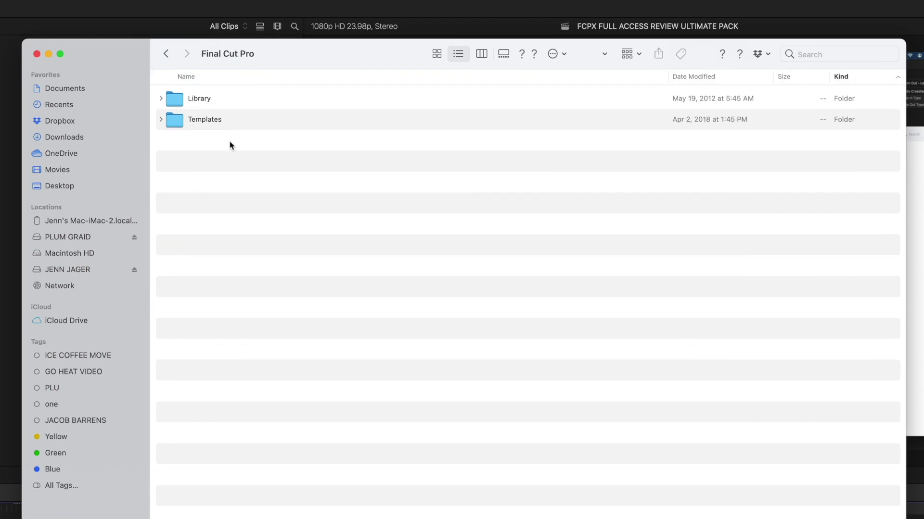
pyautogui.doubleClick(176, 120)
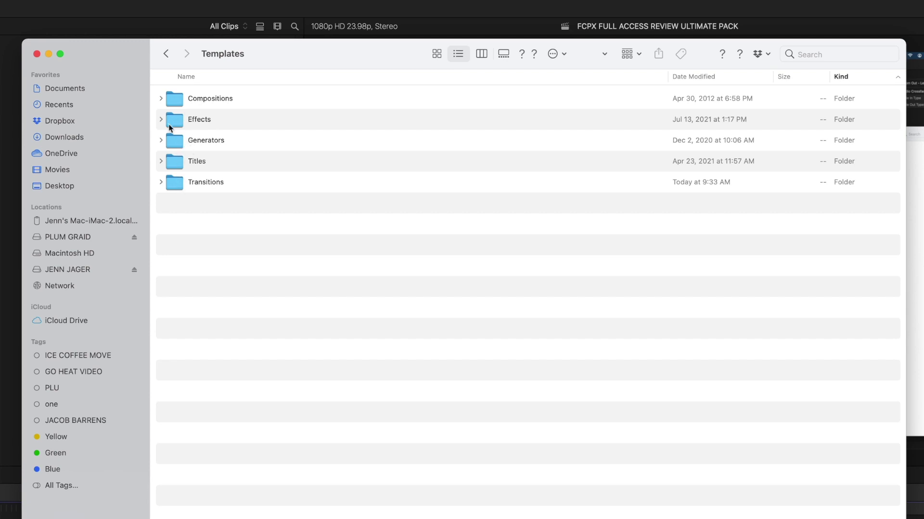
pyautogui.doubleClick(174, 180)
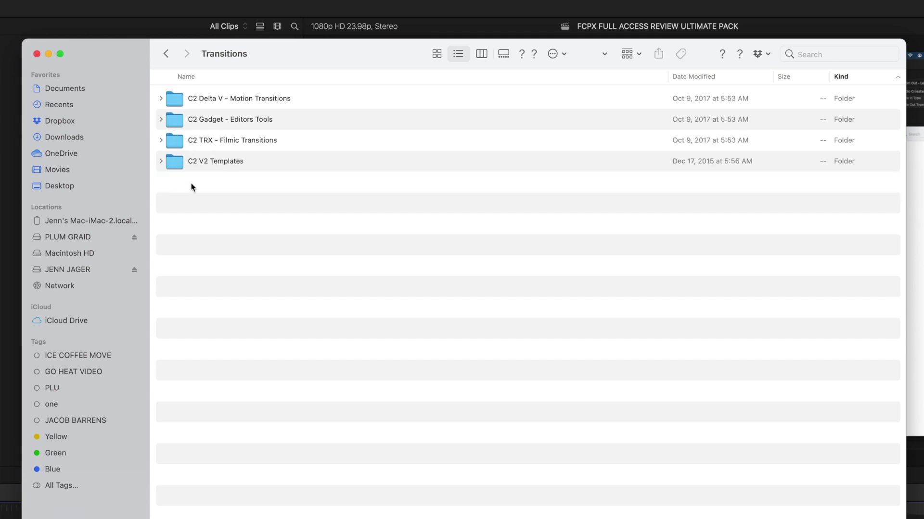
# Move the four C2 transition folders to the Trash, authorising with the account password.
pyautogui.moveTo(172, 194); pyautogui.dragTo(194, 99)
pyautogui.rightClick(194, 102)
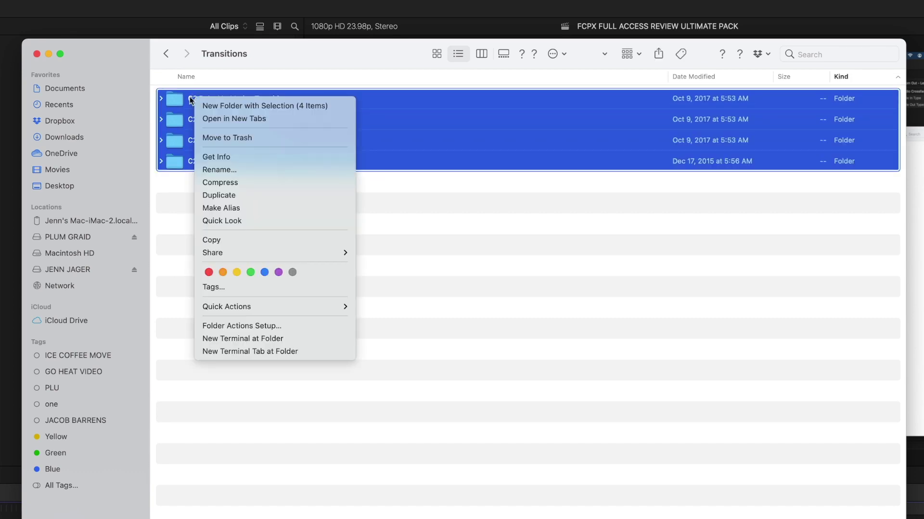
pyautogui.click(210, 139)
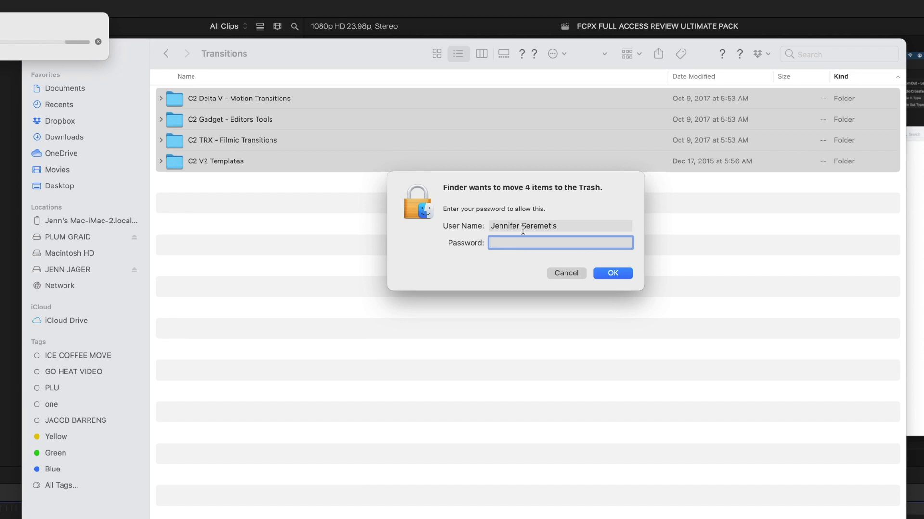
pyautogui.write('•••••••')
pyautogui.click(596, 278)
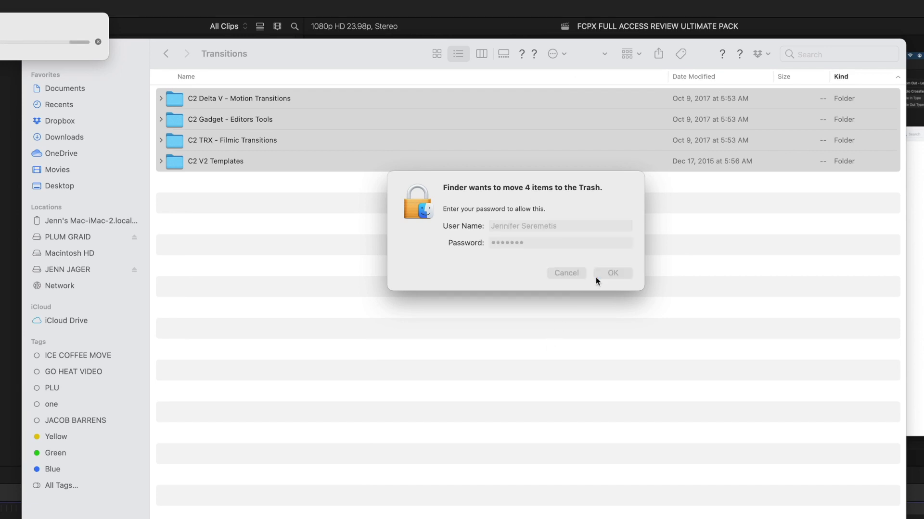
# Close the Finder window and permanently empty the Trash from the Dock.
pyautogui.click(36, 55)
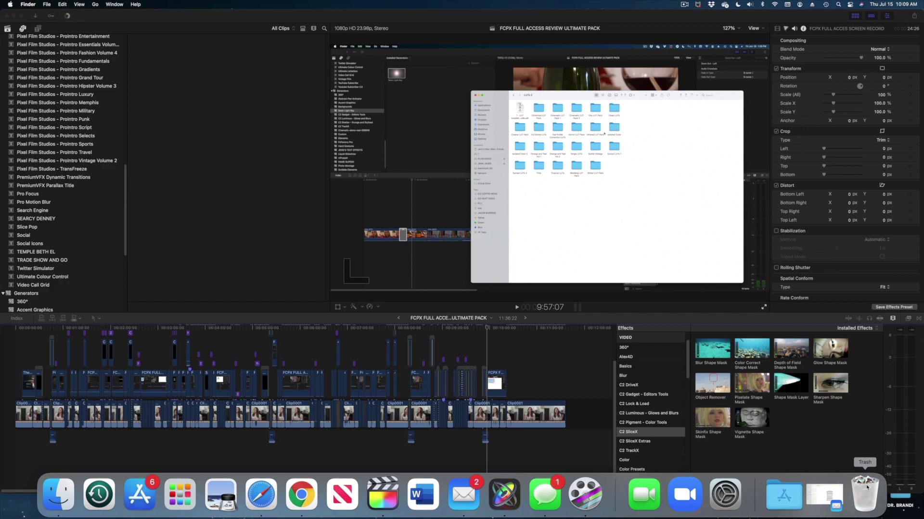
pyautogui.rightClick(867, 487)
pyautogui.click(873, 463)
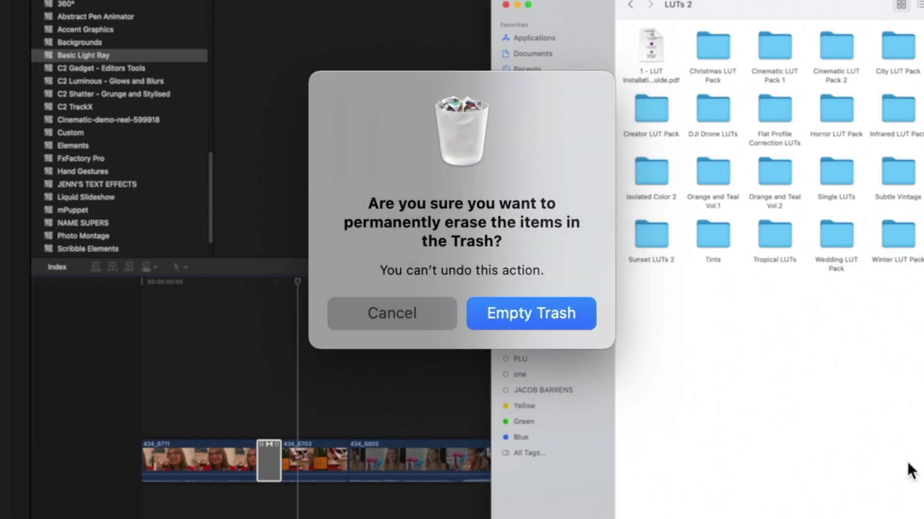
pyautogui.click(574, 320)
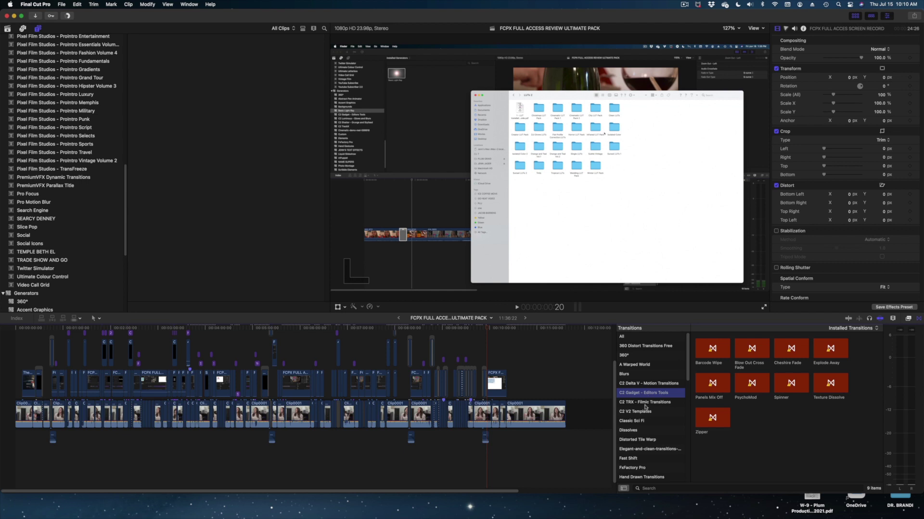
# View the C2 TRX Filmic, Gadget Editors Tools and Delta V Motion transition categories.
pyautogui.click(646, 403)
pyautogui.click(644, 393)
pyautogui.click(644, 383)
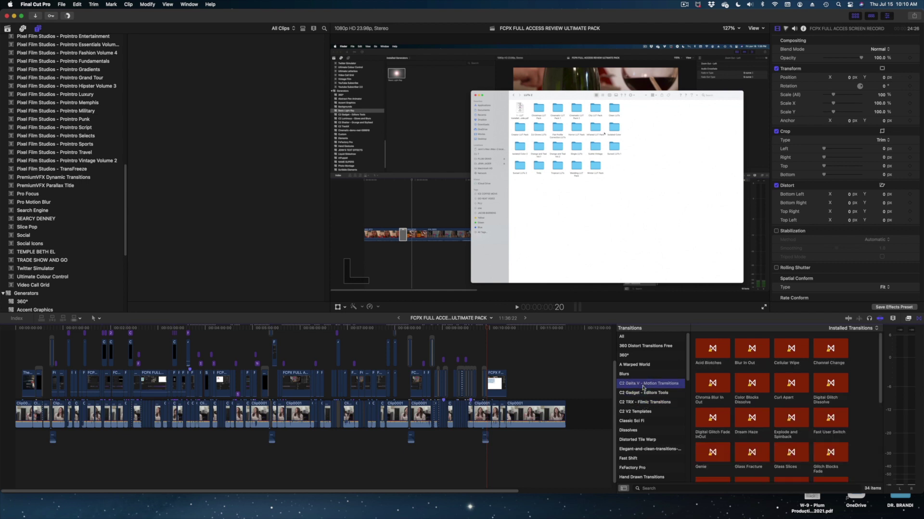
# Quit and relaunch Final Cut Pro, confirm the C2 transitions are gone, and show C2 DriveX effects.
pyautogui.press('super+q')
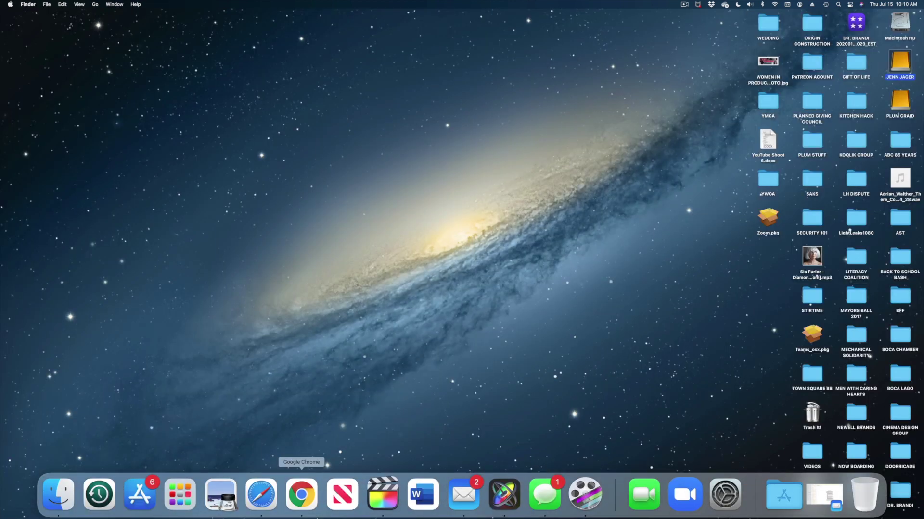
pyautogui.click(380, 501)
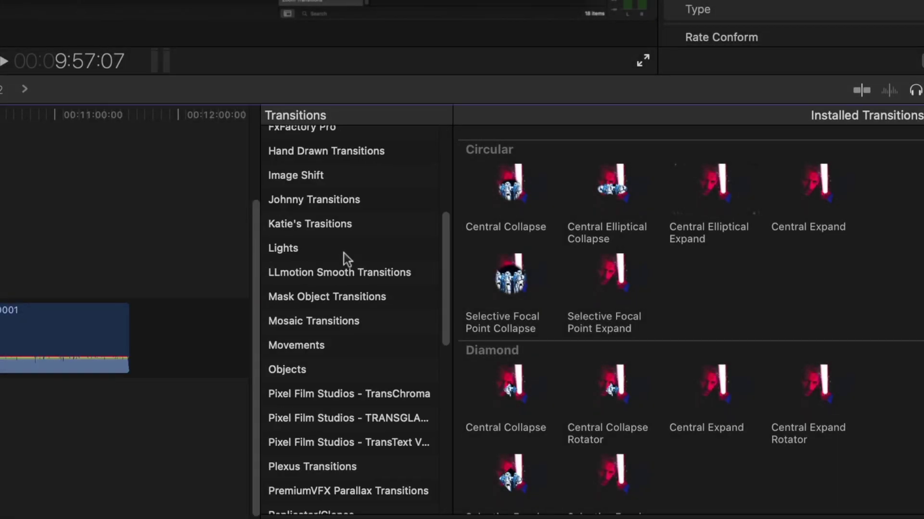
pyautogui.scroll(5, 344, 253)
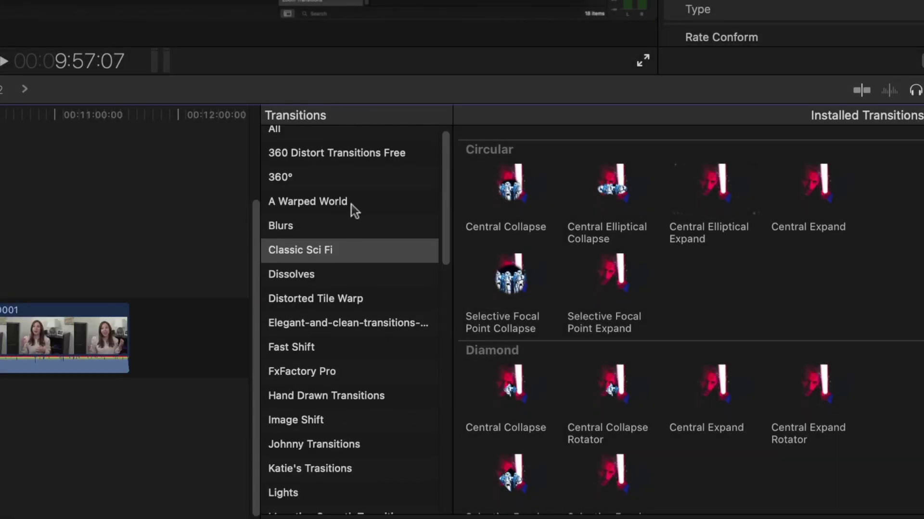
pyautogui.scroll(-5, 352, 204)
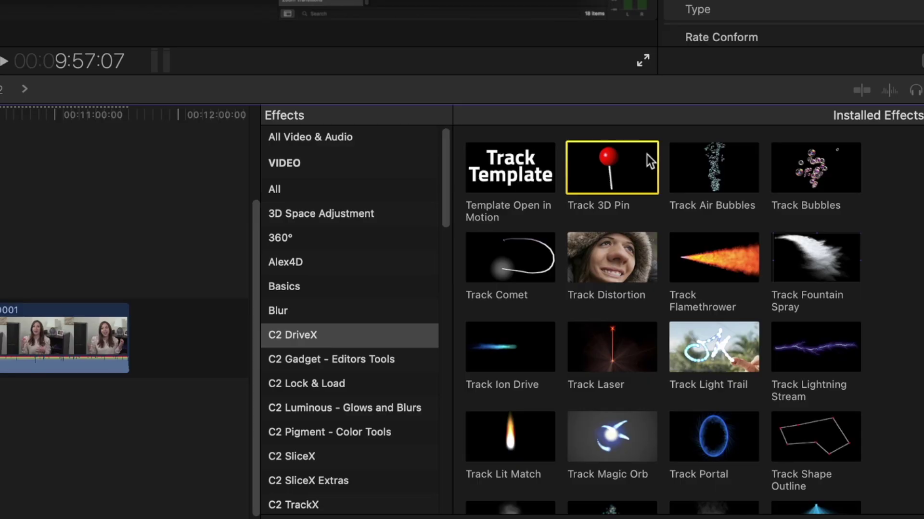
pyautogui.click(292, 338)
# Select the Track 3D Pin effect among the C2 DriveX tracking effects.
pyautogui.scroll(-5, 694, 303)
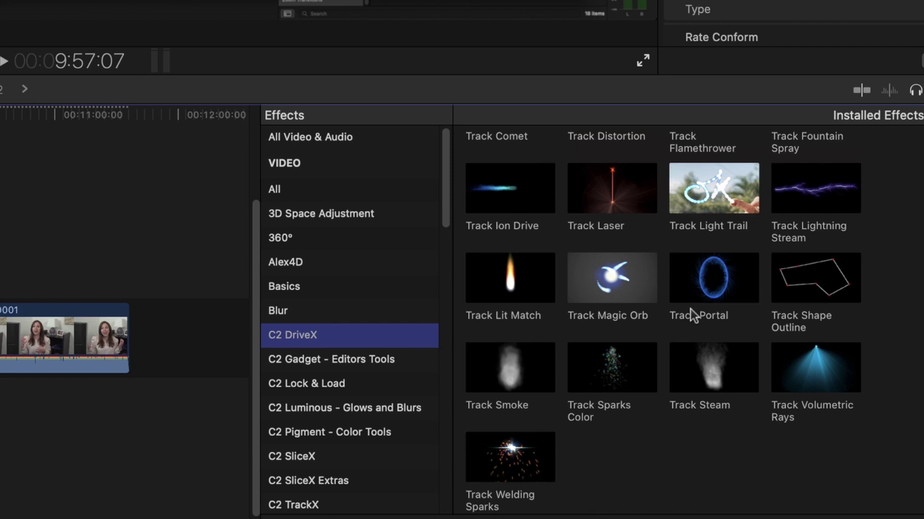
pyautogui.scroll(5, 691, 308)
pyautogui.click(615, 181)
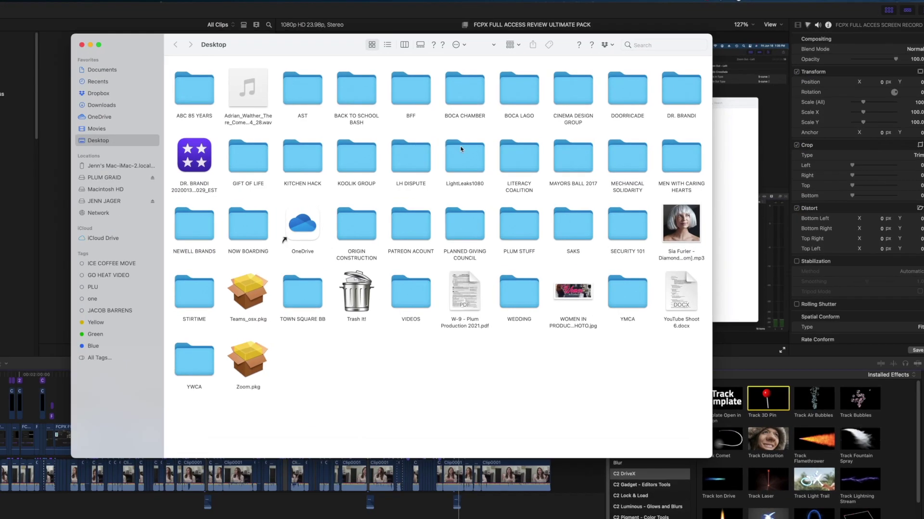
# Search Finder for 'track 3d pin' and show the result's enclosing C2 DriveX folder.
pyautogui.click(659, 44)
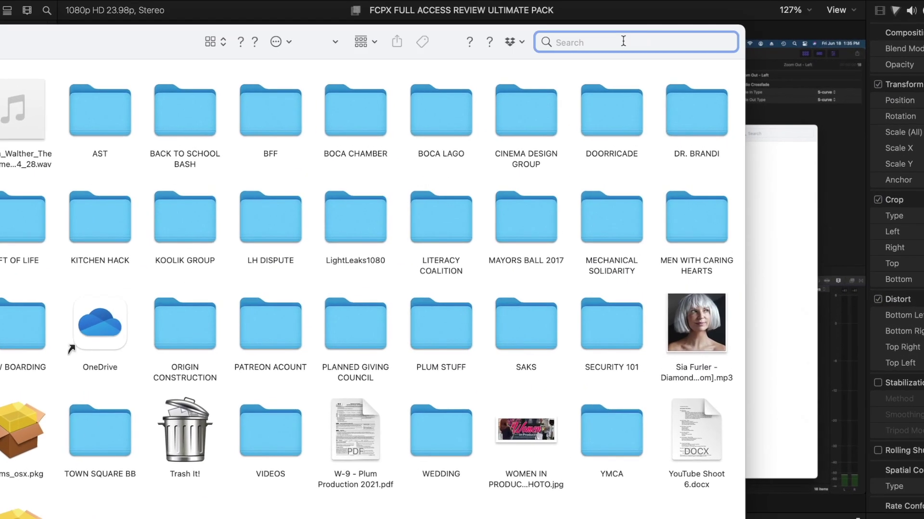
pyautogui.write('track 3d pin')
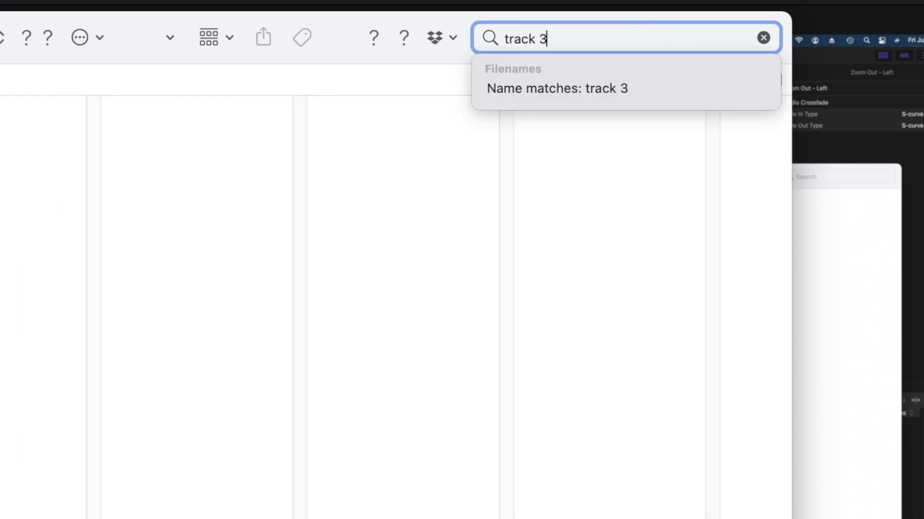
pyautogui.press('Return')
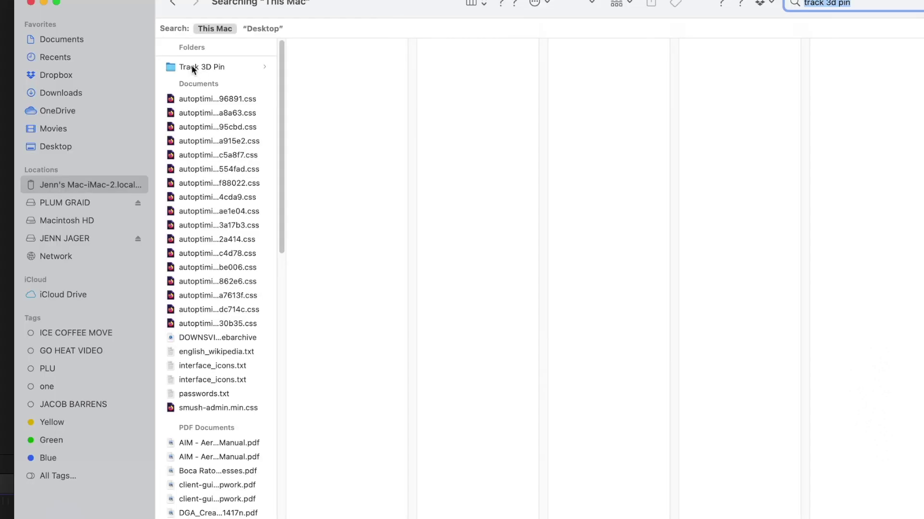
pyautogui.click(195, 66)
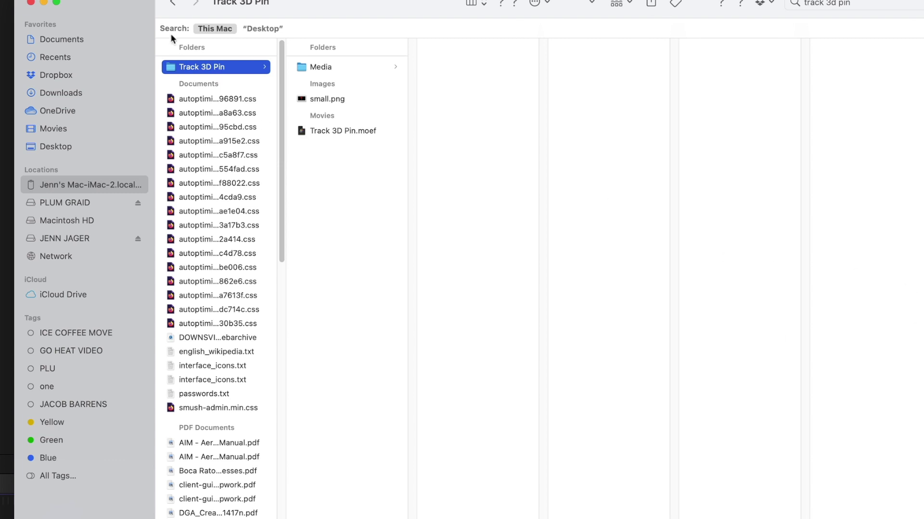
pyautogui.rightClick(224, 69)
pyautogui.click(255, 87)
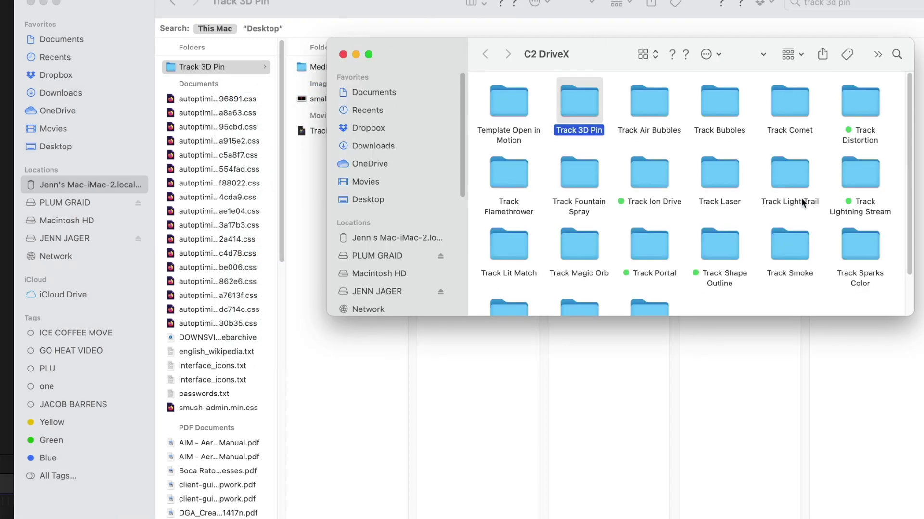
# Switch the C2 DriveX window to column view and scroll back to reveal its parent Effects folder.
pyautogui.scroll(-2, 801, 198)
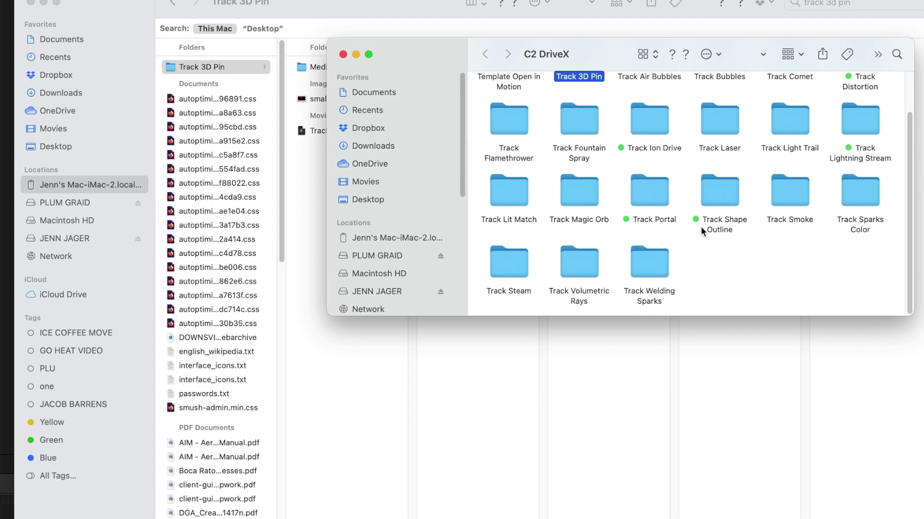
pyautogui.scroll(2, 728, 253)
pyautogui.click(643, 55)
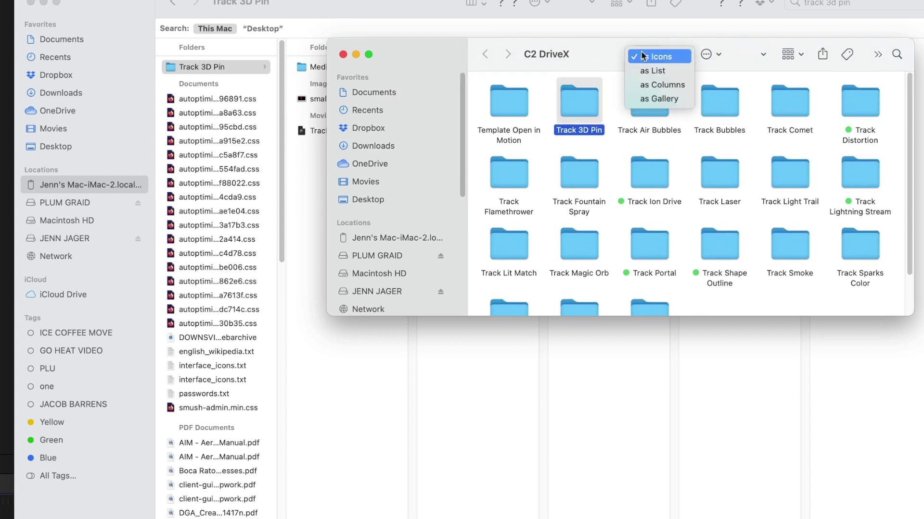
pyautogui.click(658, 85)
pyautogui.hscroll(-5, 747, 288)
pyautogui.moveTo(672, 311); pyautogui.dragTo(524, 343)
pyautogui.hscroll(5, 601, 217)
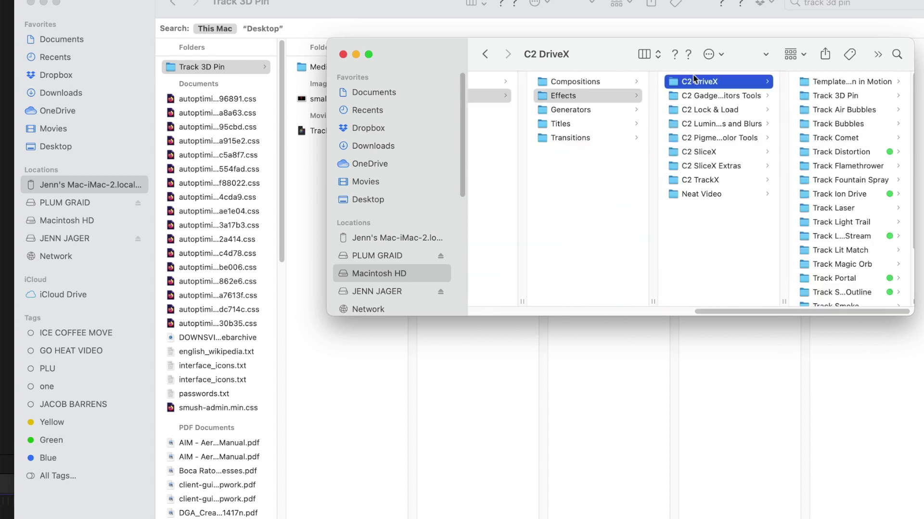